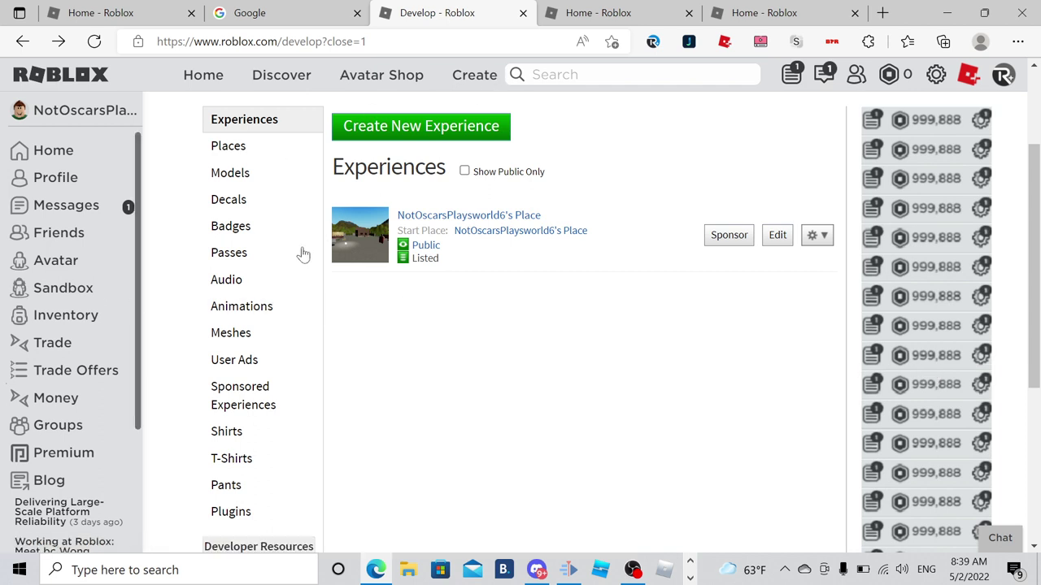
Step: Open the Passes creation page and check the Pictures folder for a pass image, leaving without choosing a file
click(232, 252)
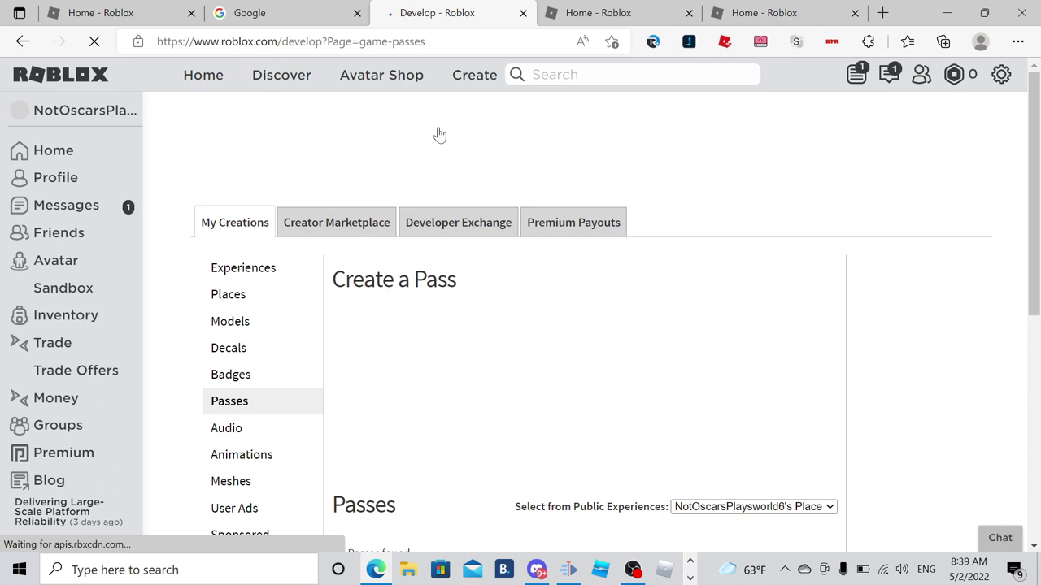
scroll(506, 196, down, 2)
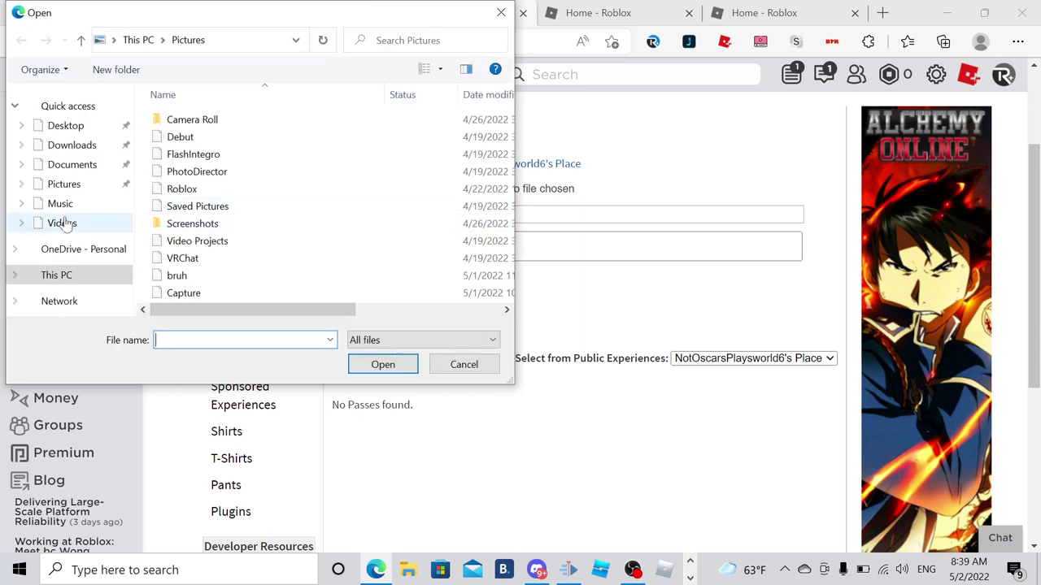
click(104, 185)
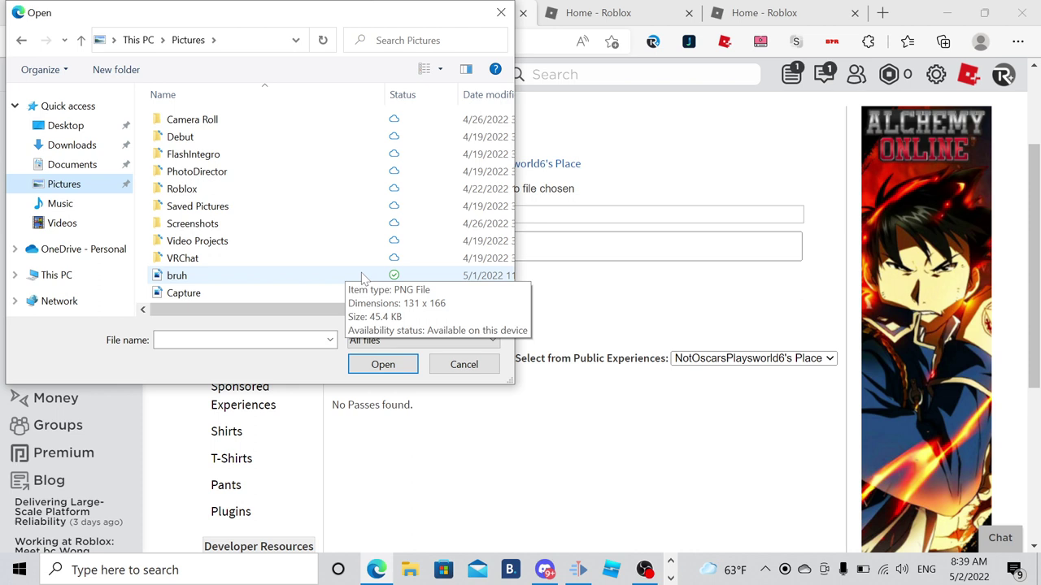
key(Escape)
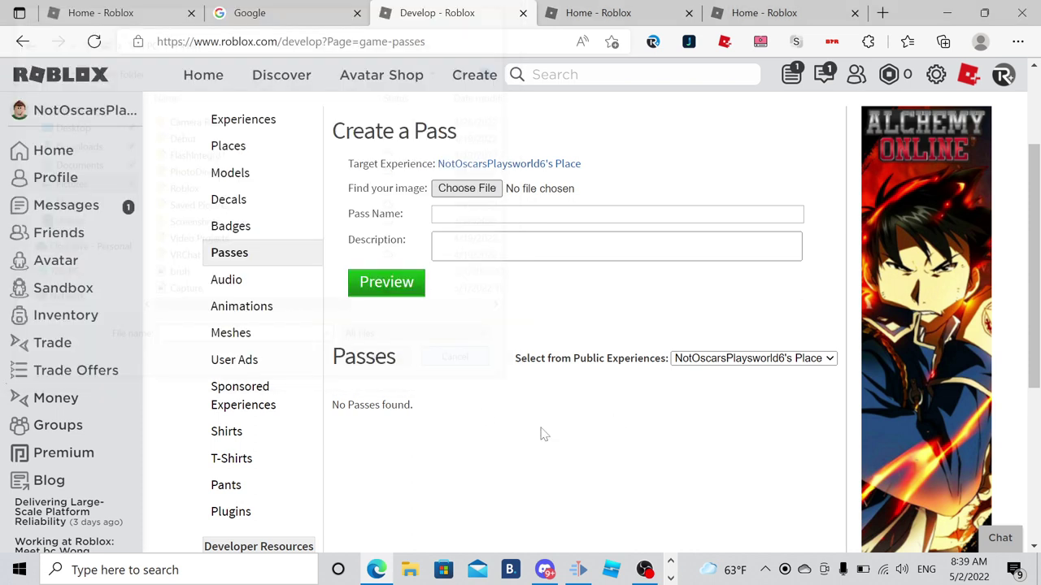
Step: Switch to Snipping Tool and capture a rectangular snip of the Create a Pass form
click(670, 578)
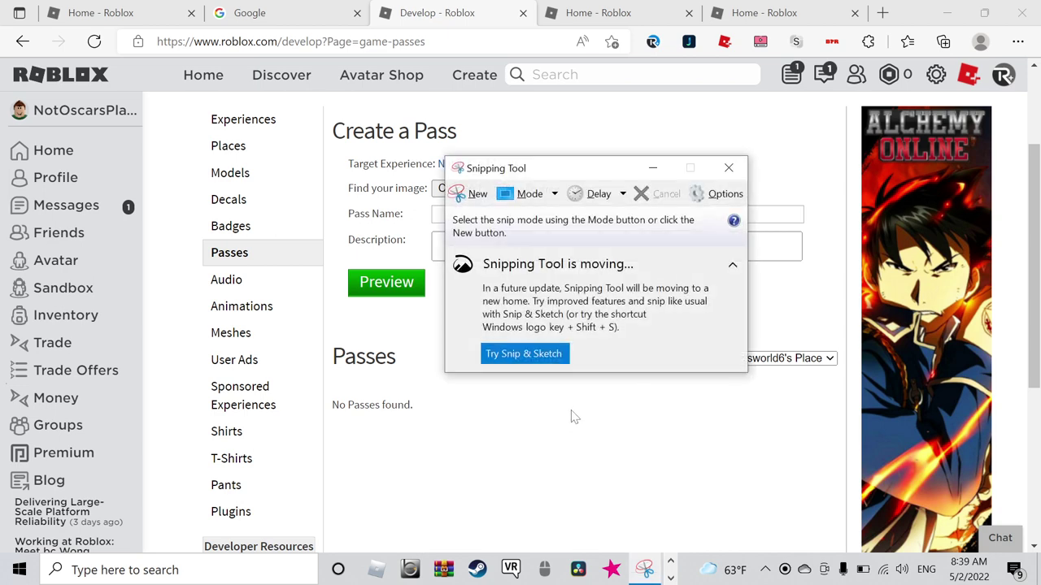
click(530, 193)
click(551, 233)
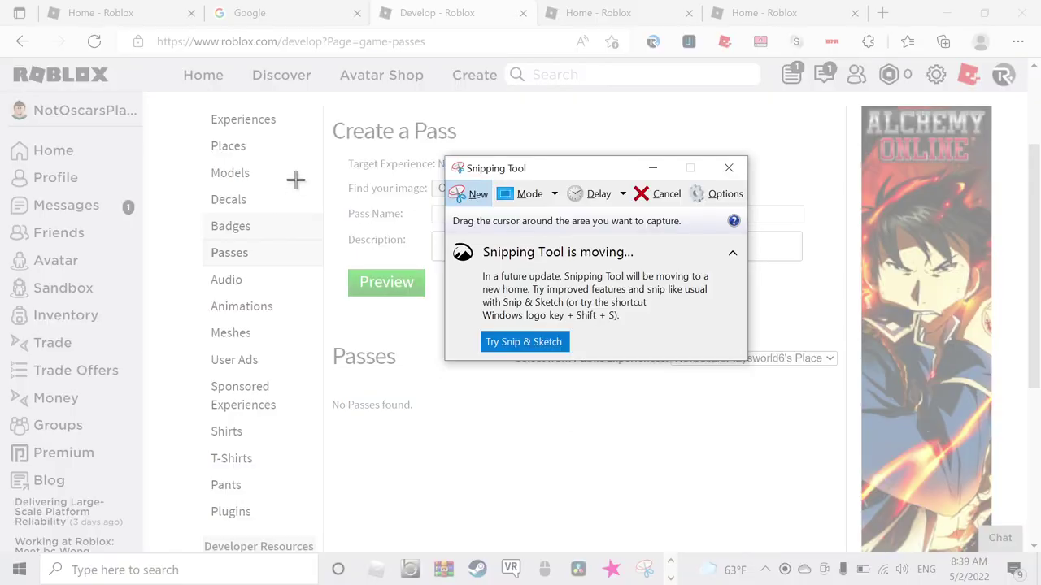
drag(260, 121, 648, 379)
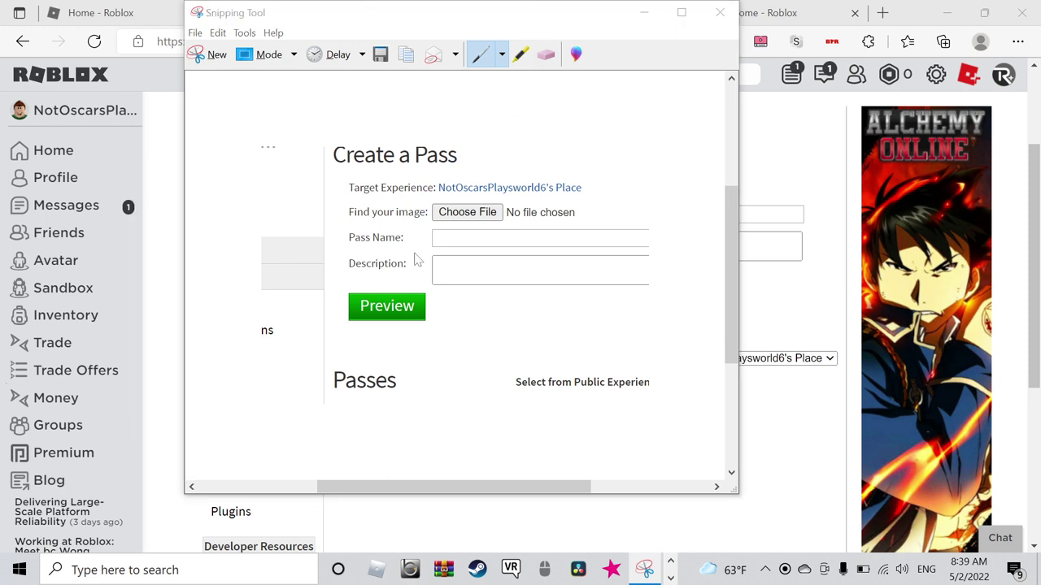
key(Escape)
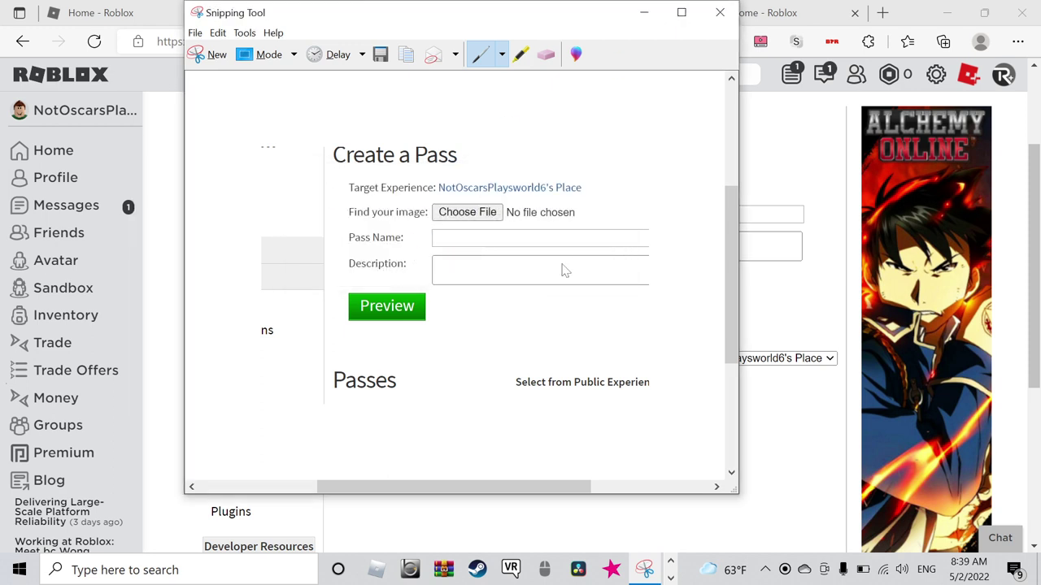
Step: Save the snip as the PNG file Capture in Pictures, replacing the existing file
key(ctrl+s)
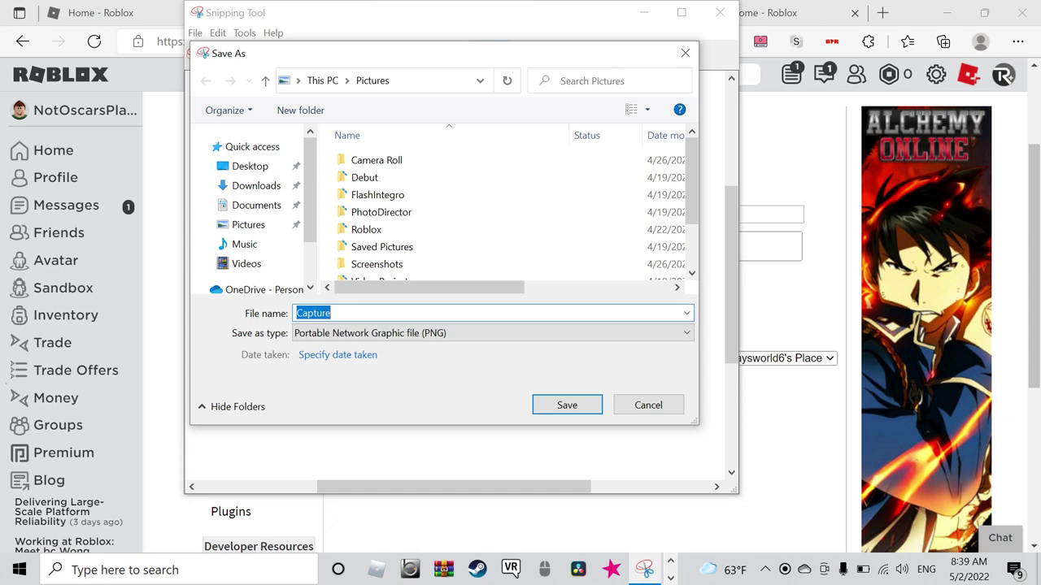
click(569, 404)
click(556, 287)
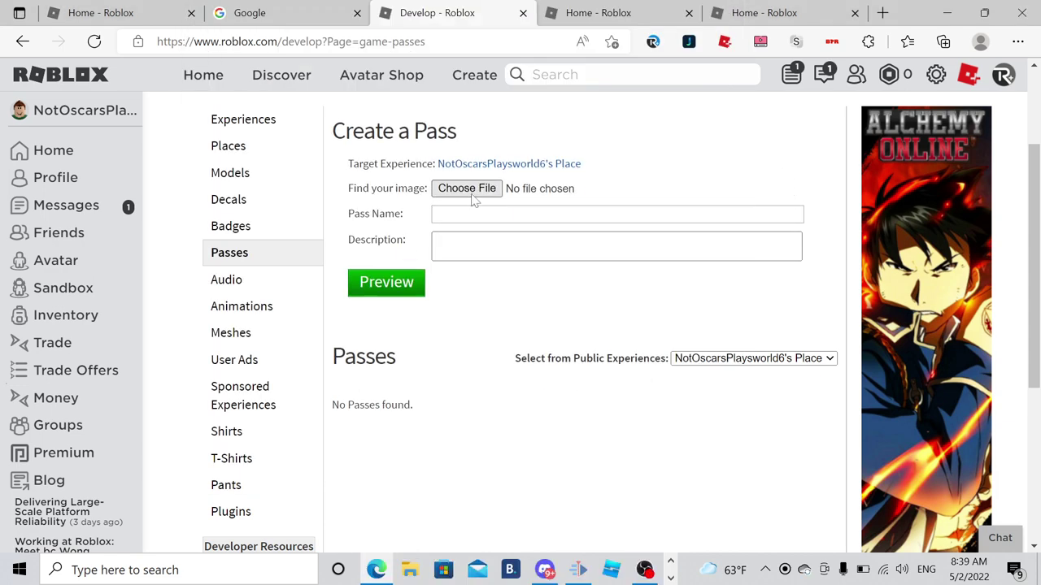
Step: Create a pass named Capture, using Capture.PNG from the Pictures folder as its image
click(470, 192)
scroll(469, 314, down, 5)
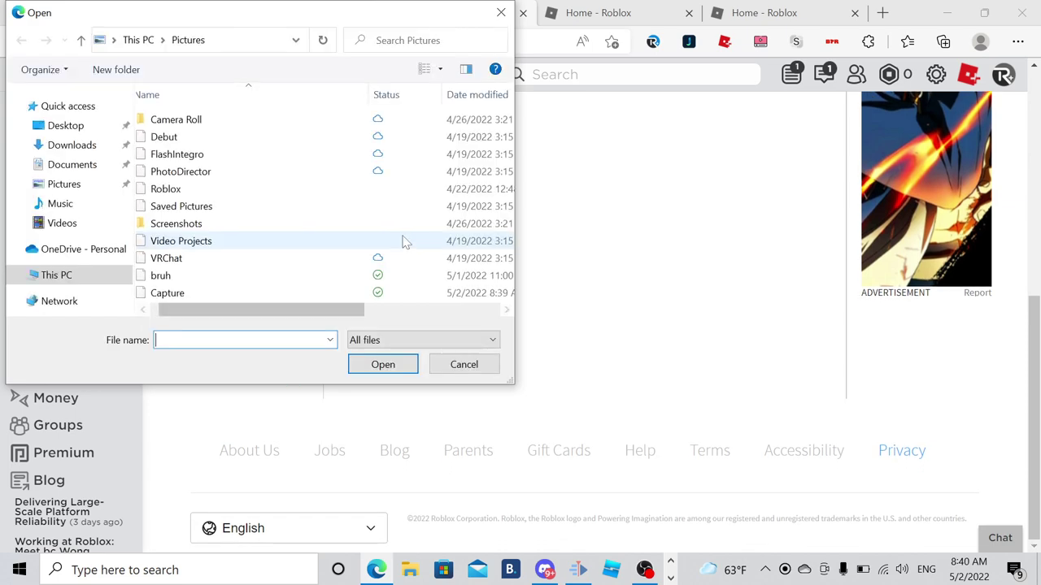
click(201, 294)
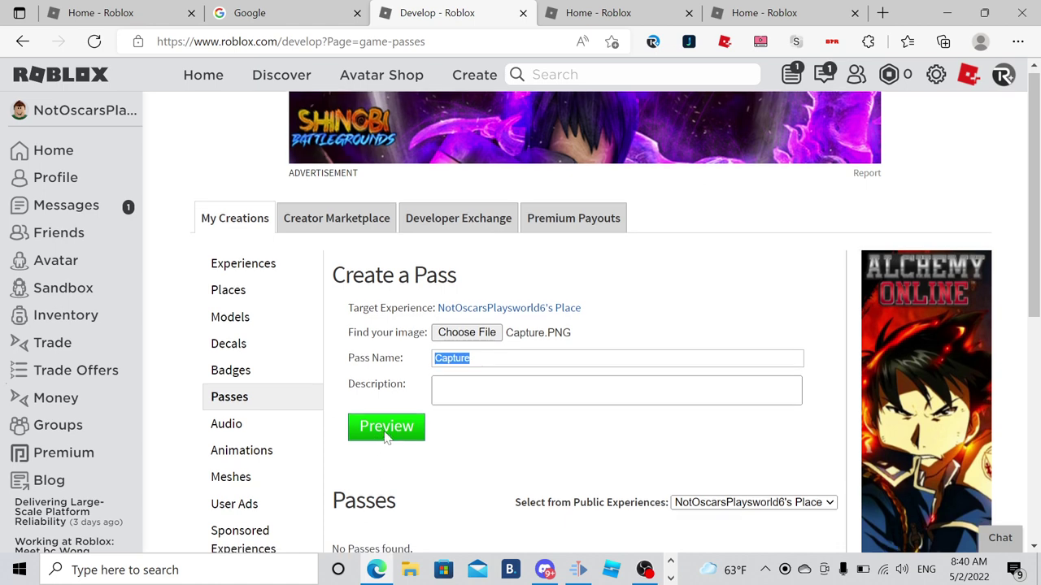
scroll(374, 374, down, 2)
click(370, 291)
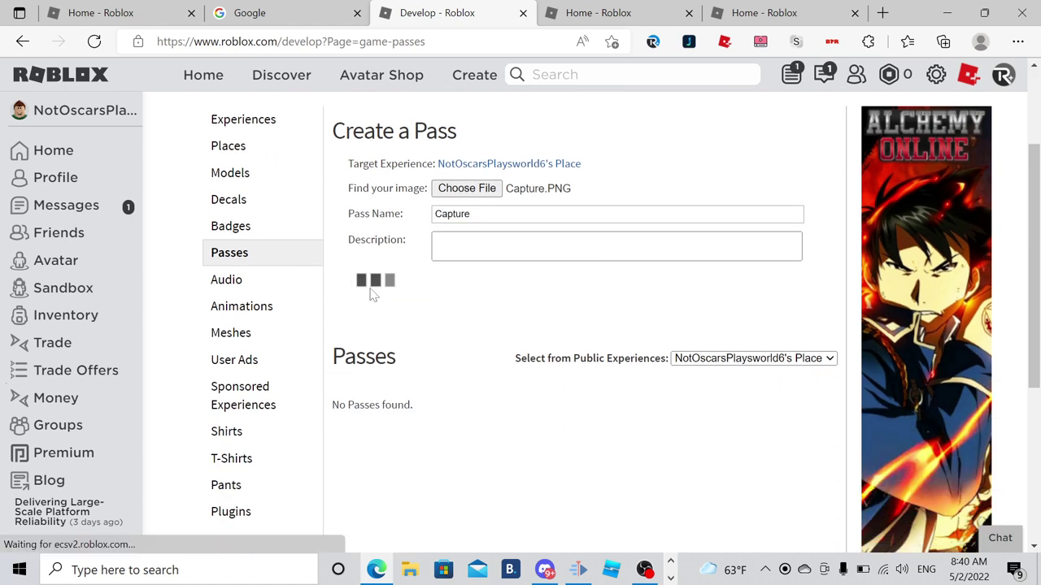
click(379, 309)
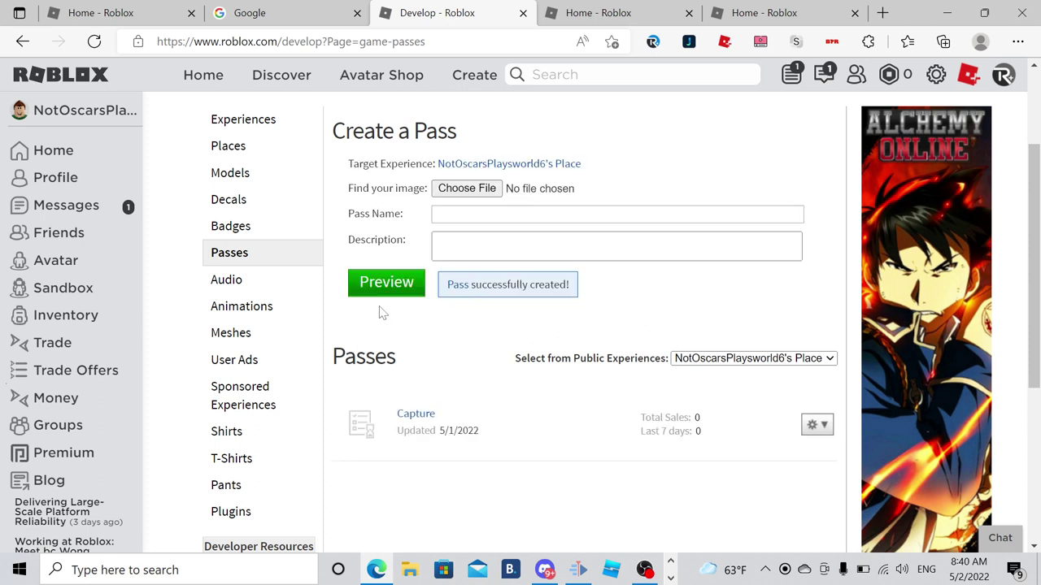
Step: Open the new Capture pass and go to its configuration page
click(373, 440)
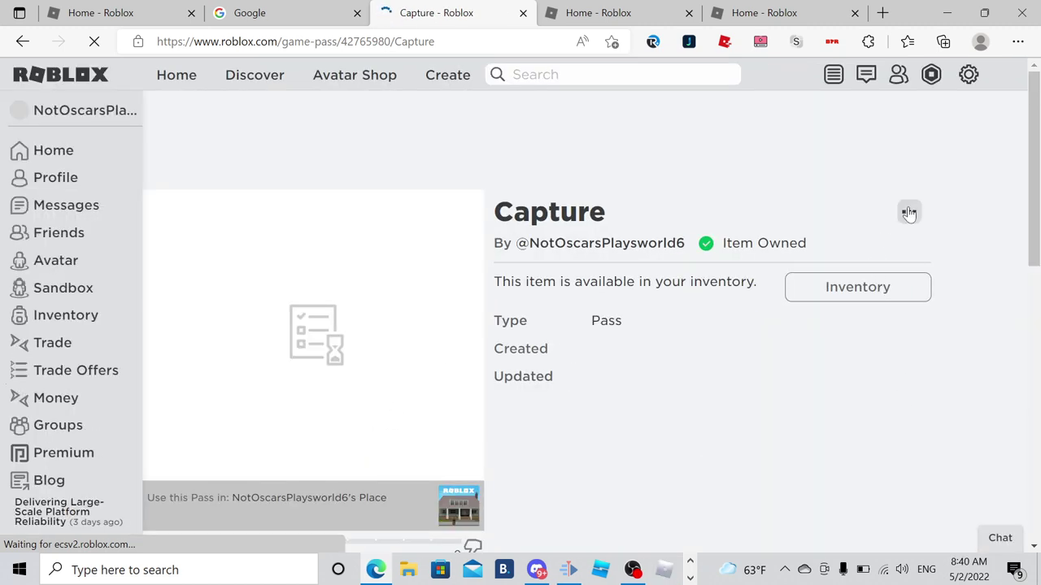
click(908, 213)
click(900, 283)
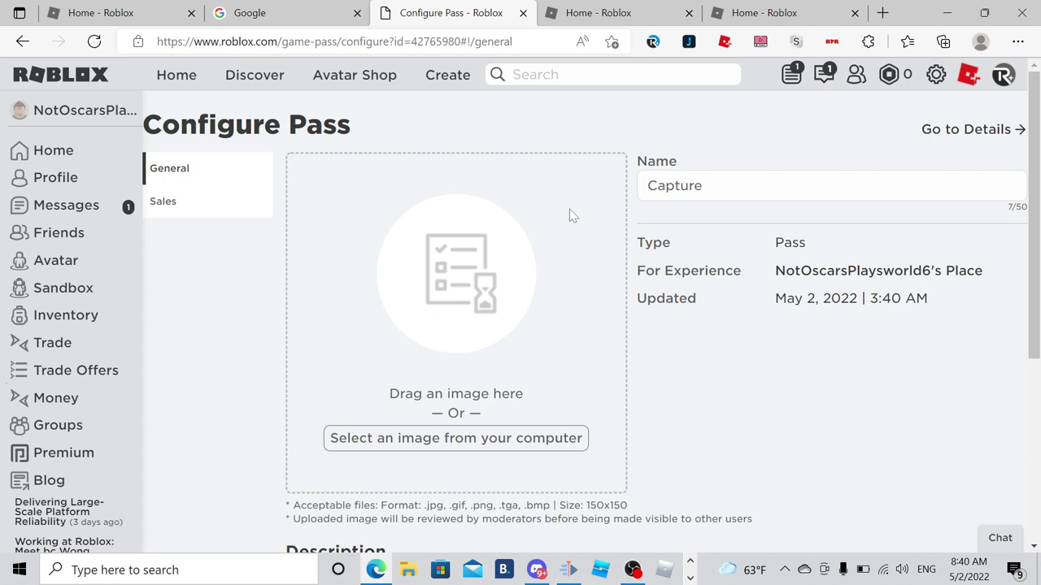
Step: Put the Capture pass up for sale at a price of 50 Robux and save the sales settings
click(168, 205)
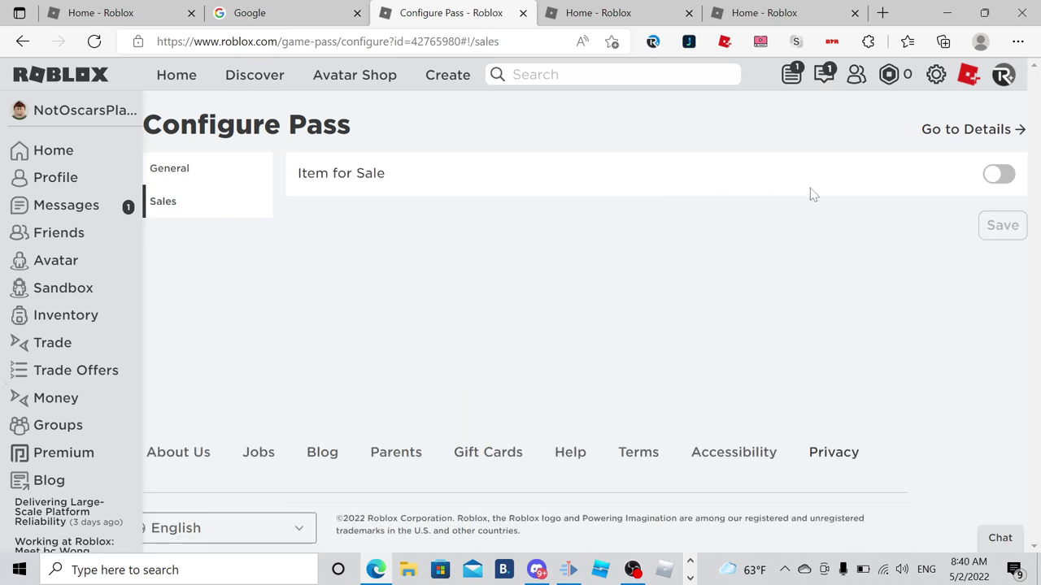
click(993, 175)
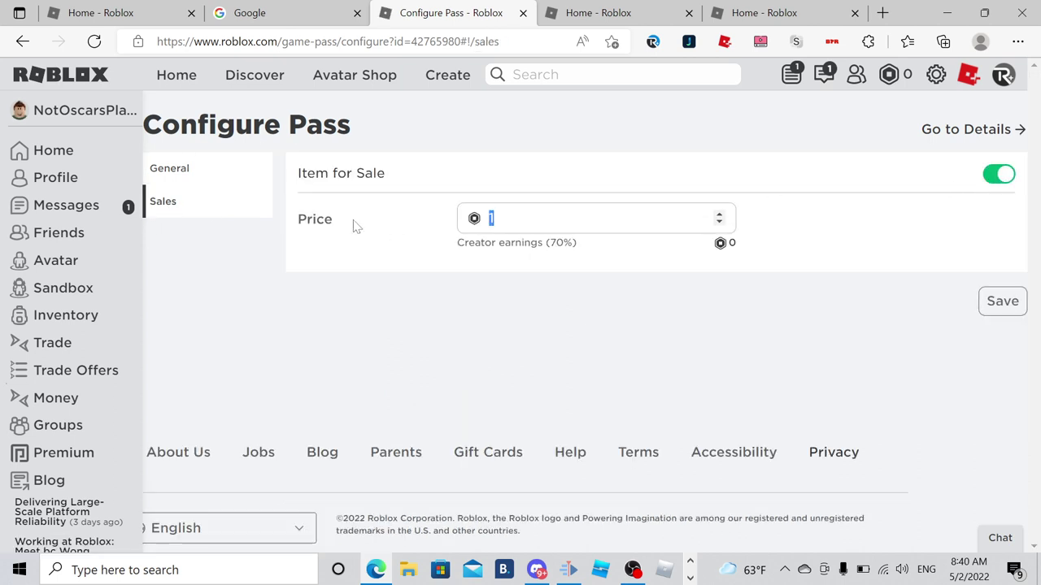
key(BackSpace)
text(50)
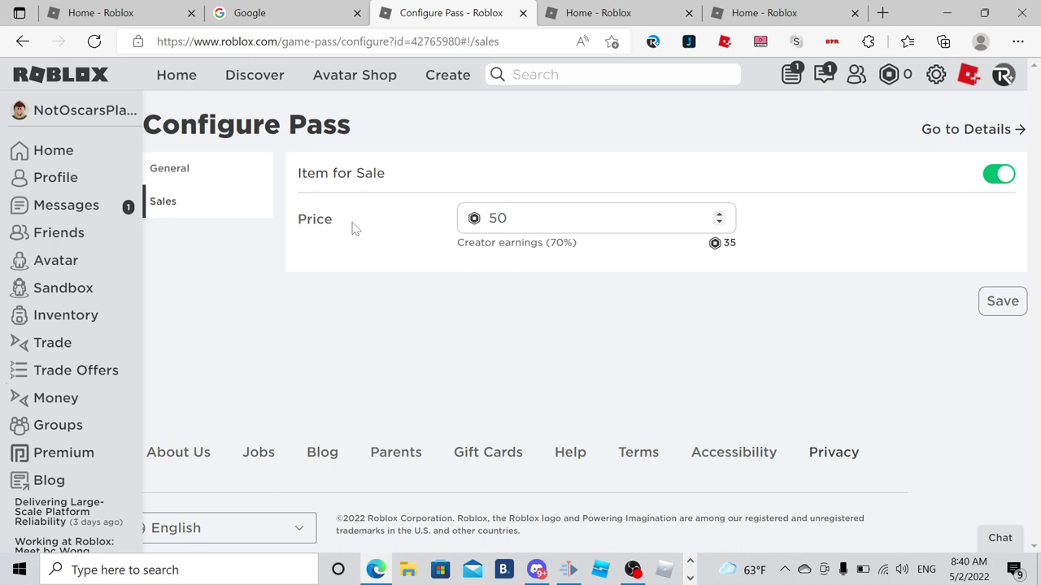
click(1004, 312)
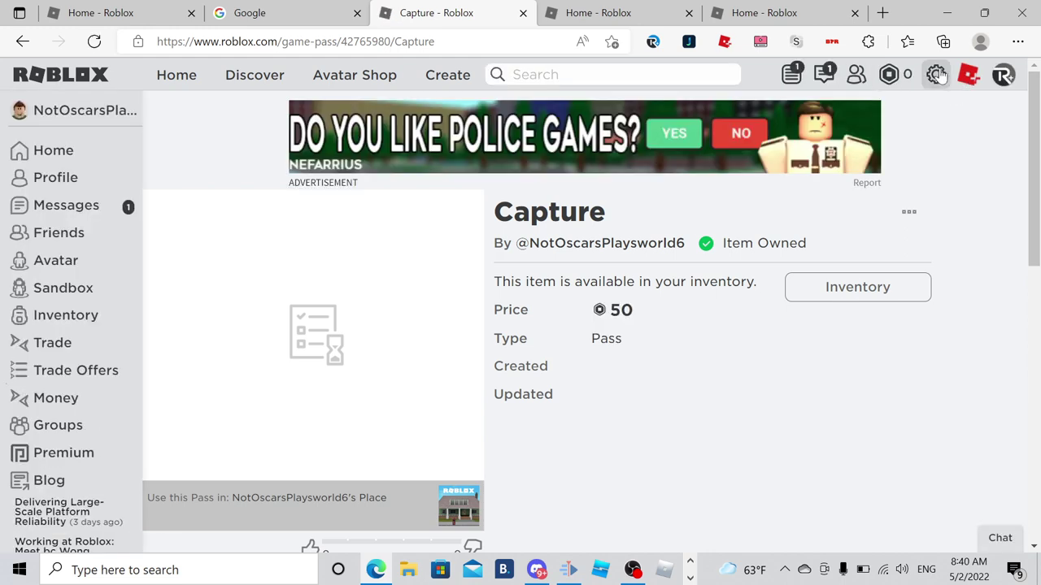
Step: Open the account settings, and start the one-click RoPro user verification on the Home page
click(939, 78)
click(937, 185)
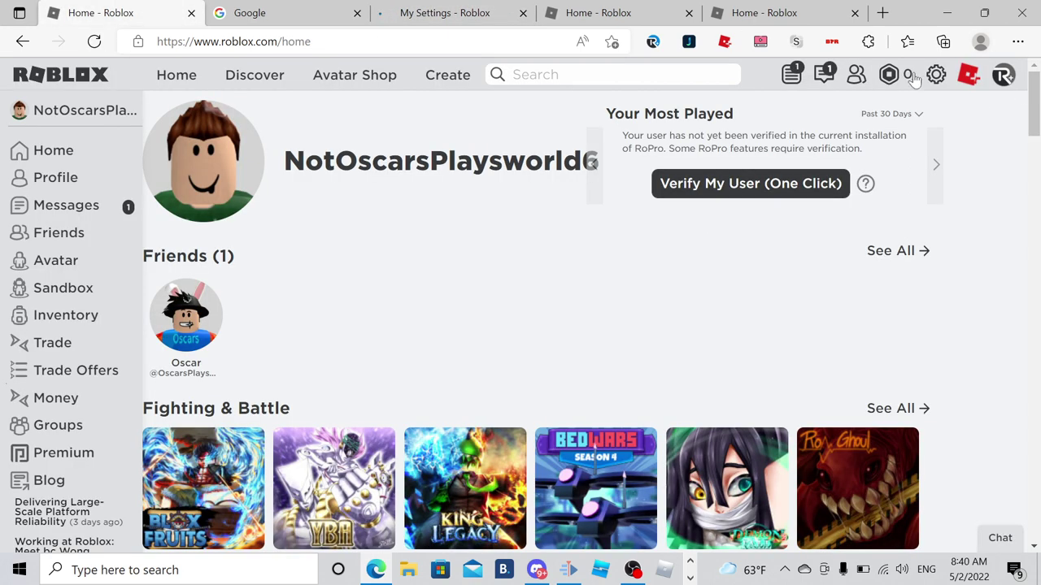
click(935, 76)
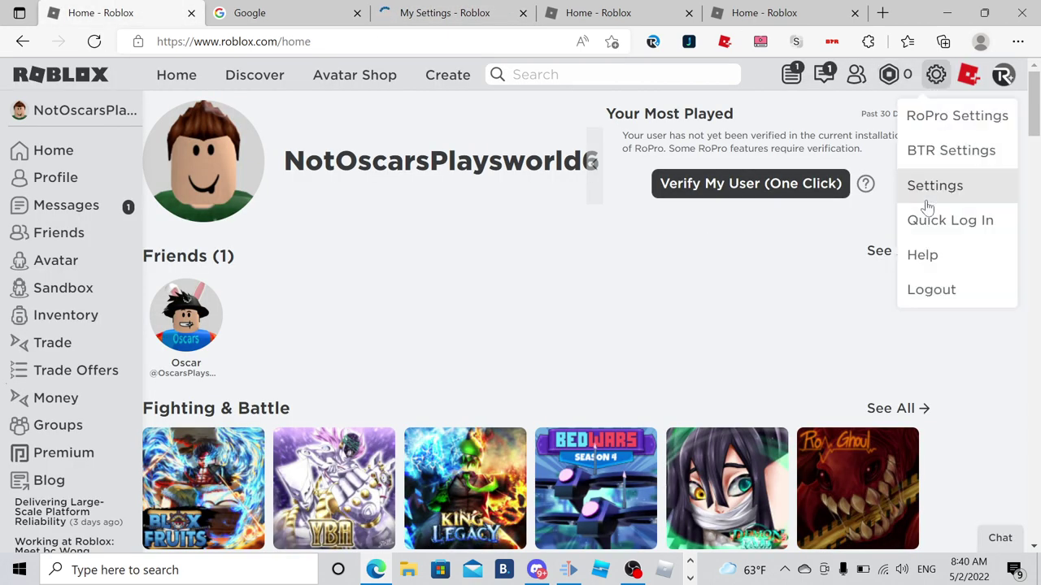
click(764, 187)
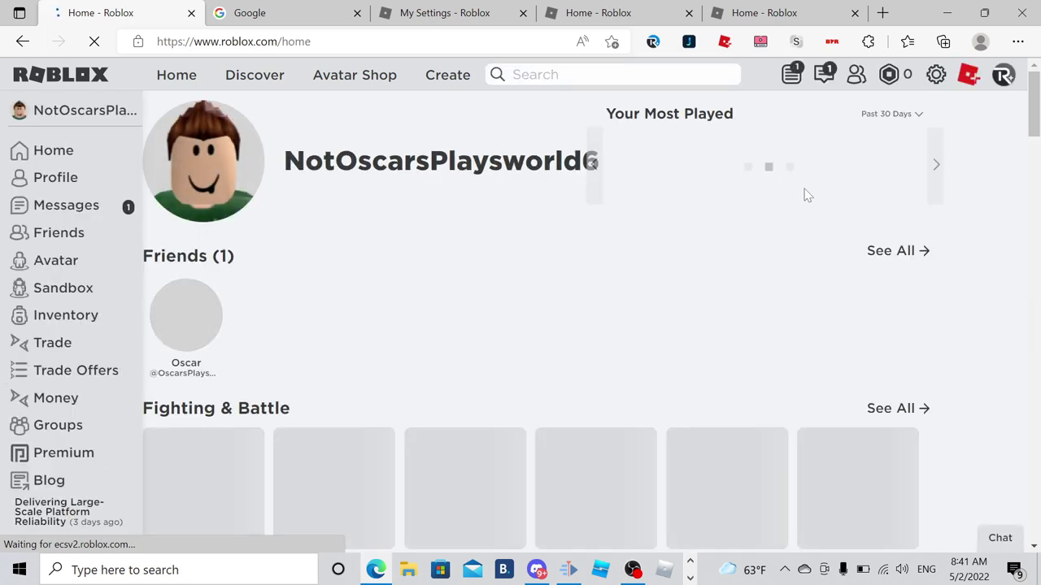
Step: Look through the recommended experiences listed on the Home page
scroll(793, 202, down, 5)
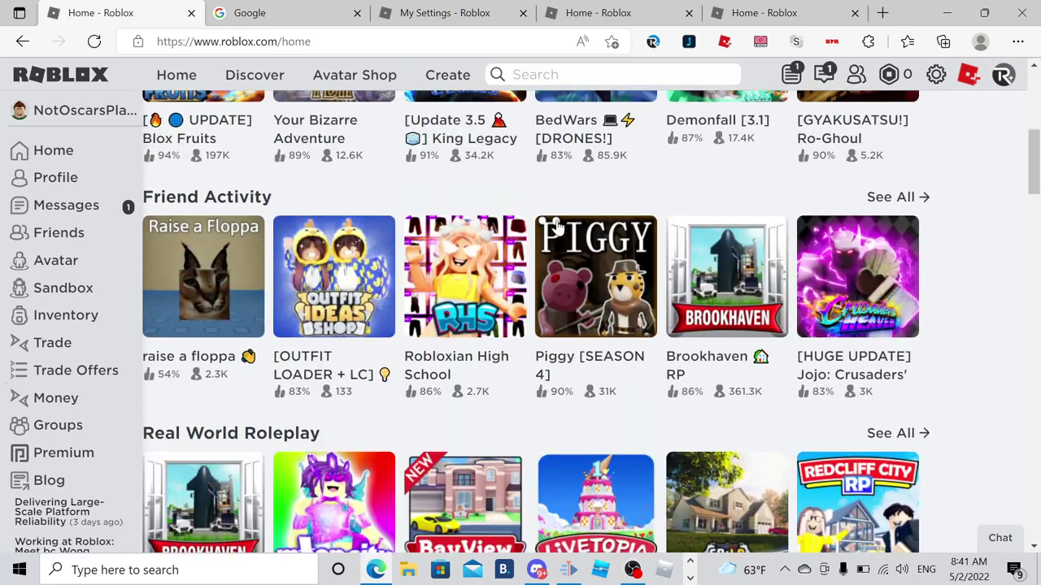
scroll(184, 271, down, 1)
scroll(184, 271, up, 1)
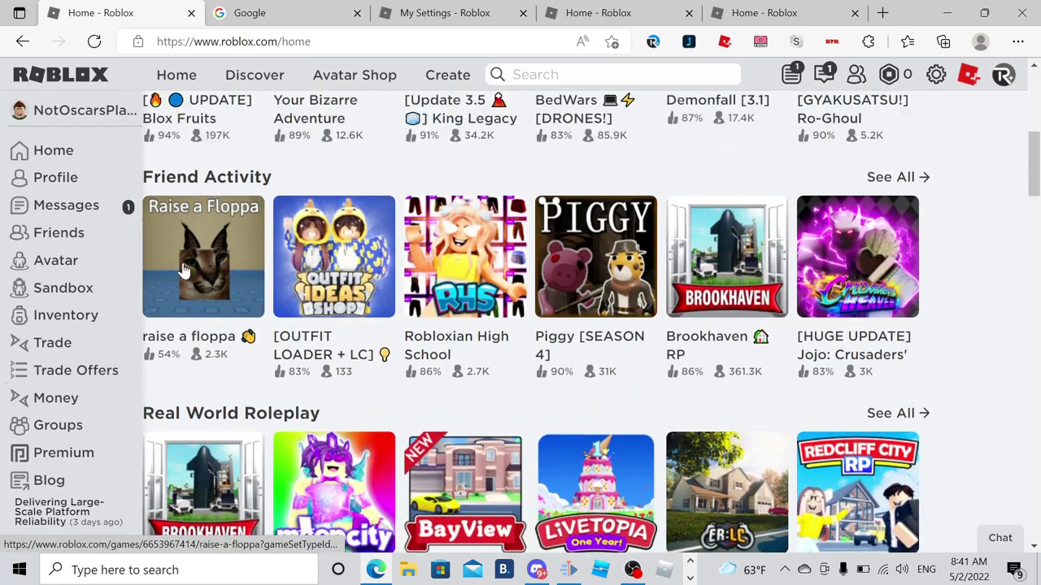
scroll(179, 269, down, 10)
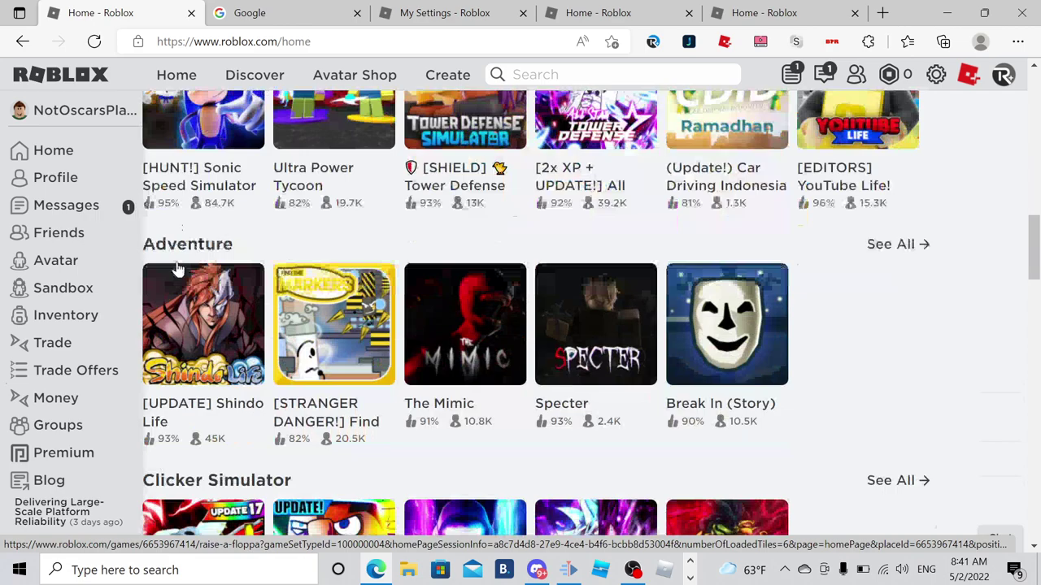
scroll(177, 269, down, 15)
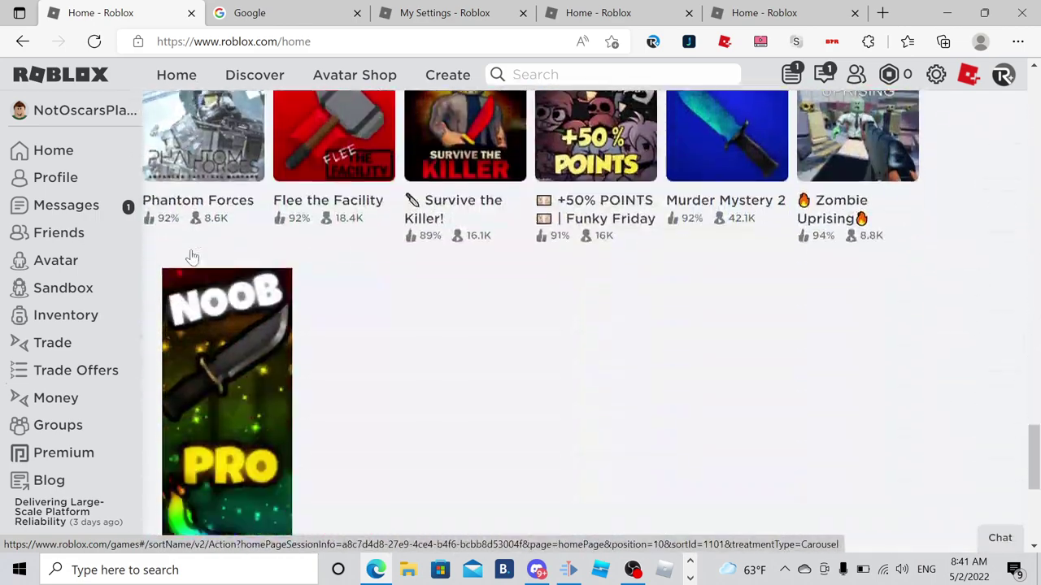
scroll(192, 257, up, 5)
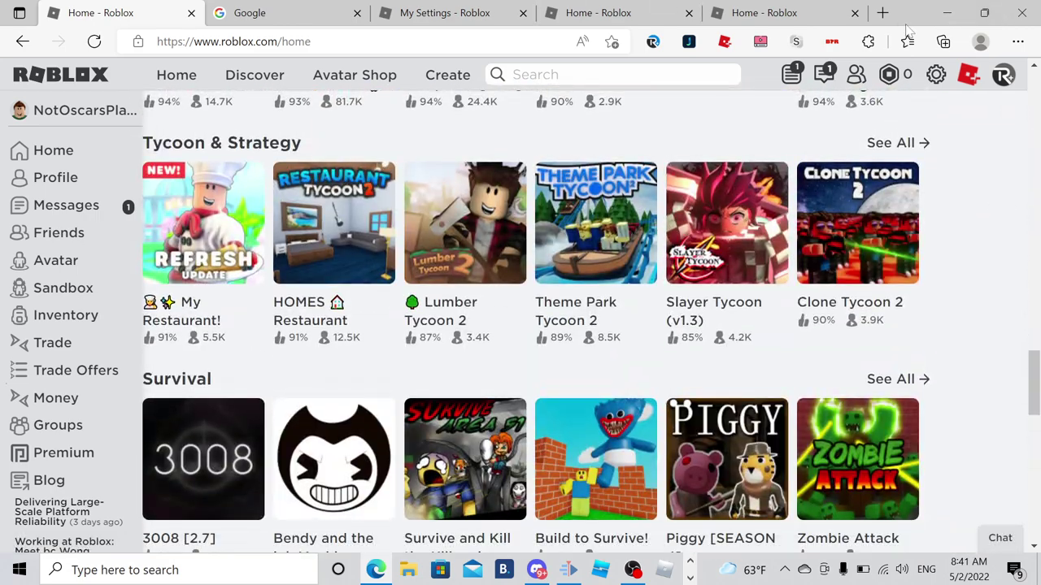
Step: Search for "raise floppa" in a new browser tab
click(886, 14)
text(raise)
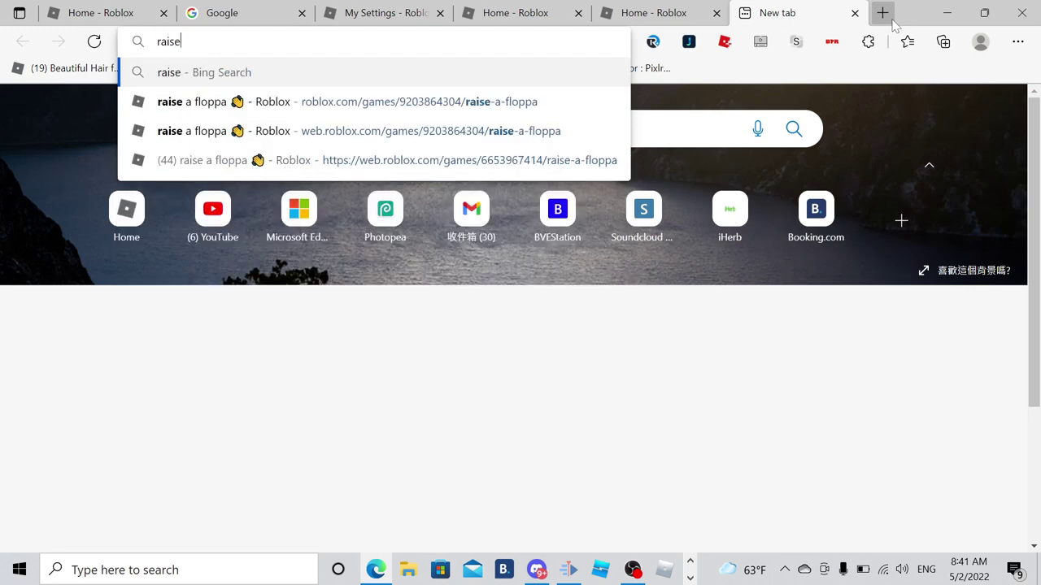
text( floppa)
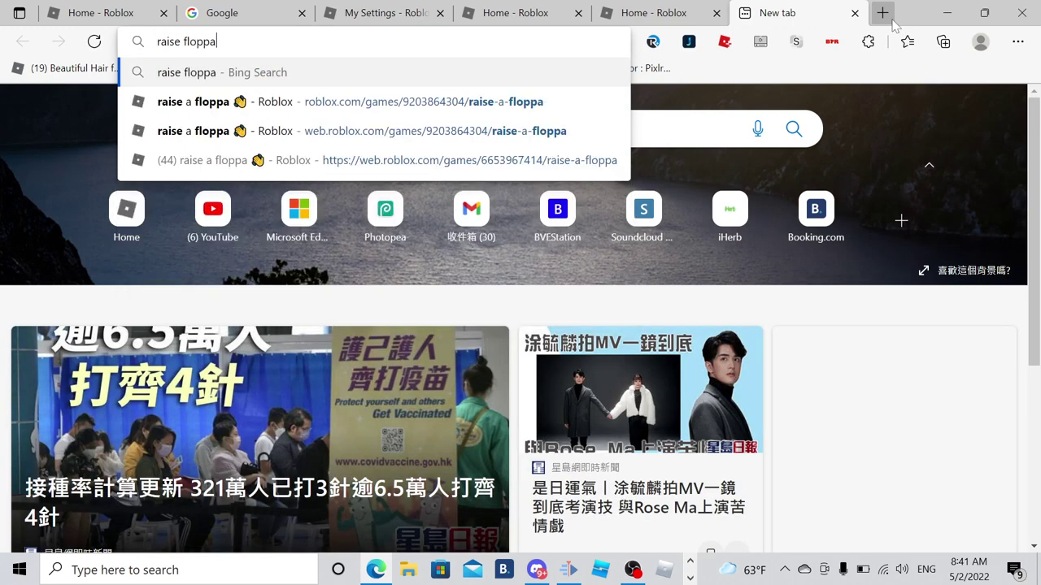
key(Return)
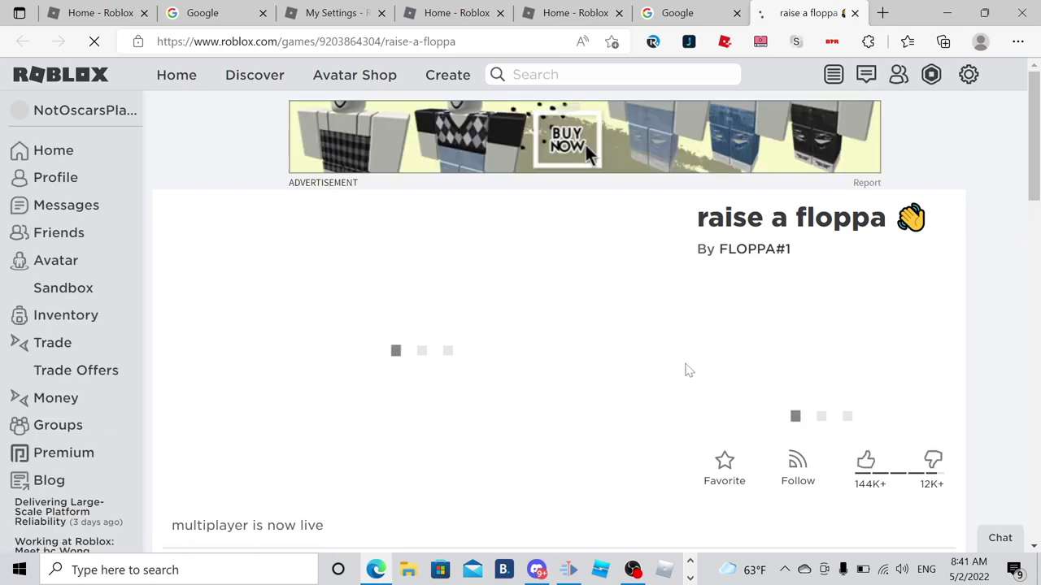
Step: Try to rejoin the recent server of raise a floppa, allowing the site to open Roblox, and leave the failed join
scroll(685, 370, down, 1)
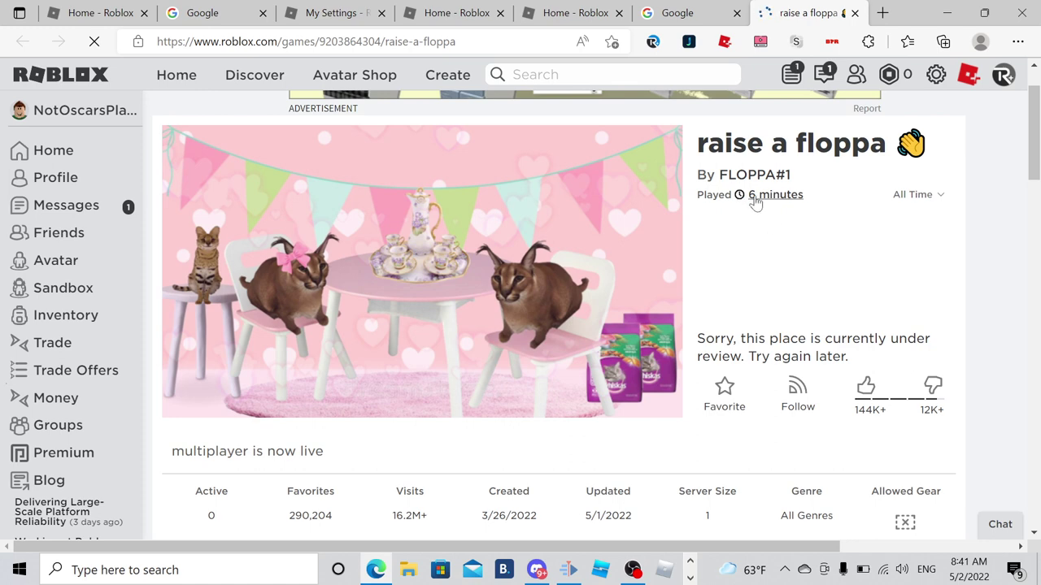
scroll(736, 267, down, 2)
scroll(724, 265, down, 5)
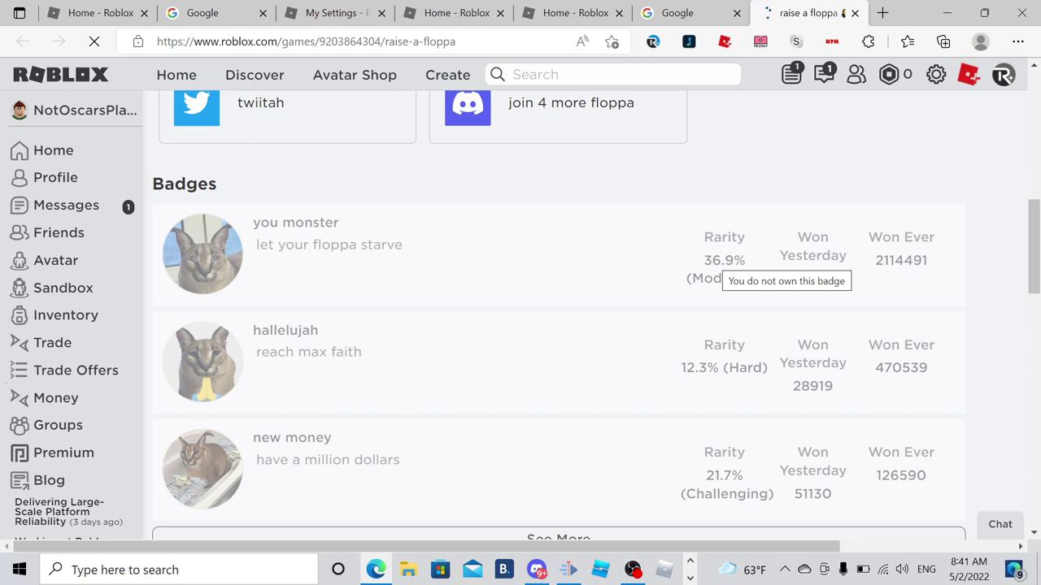
scroll(724, 265, down, 7)
scroll(616, 298, up, 2)
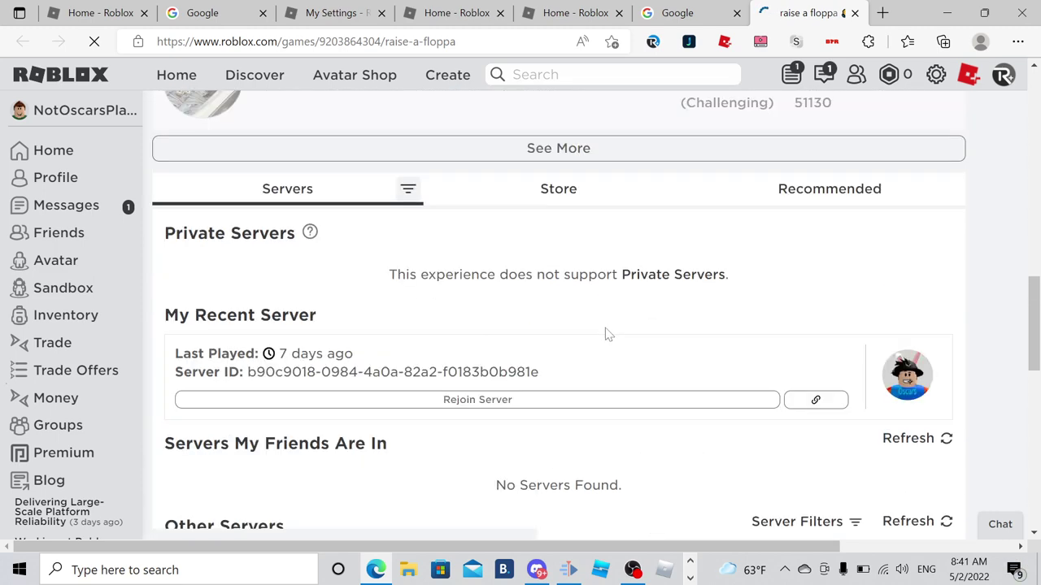
scroll(606, 334, up, 1)
click(527, 429)
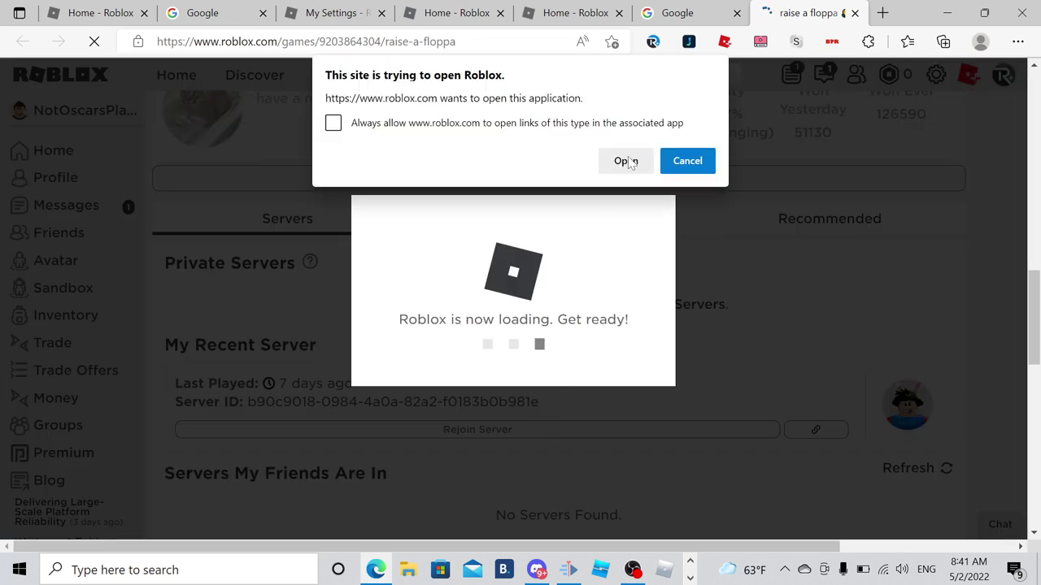
click(625, 161)
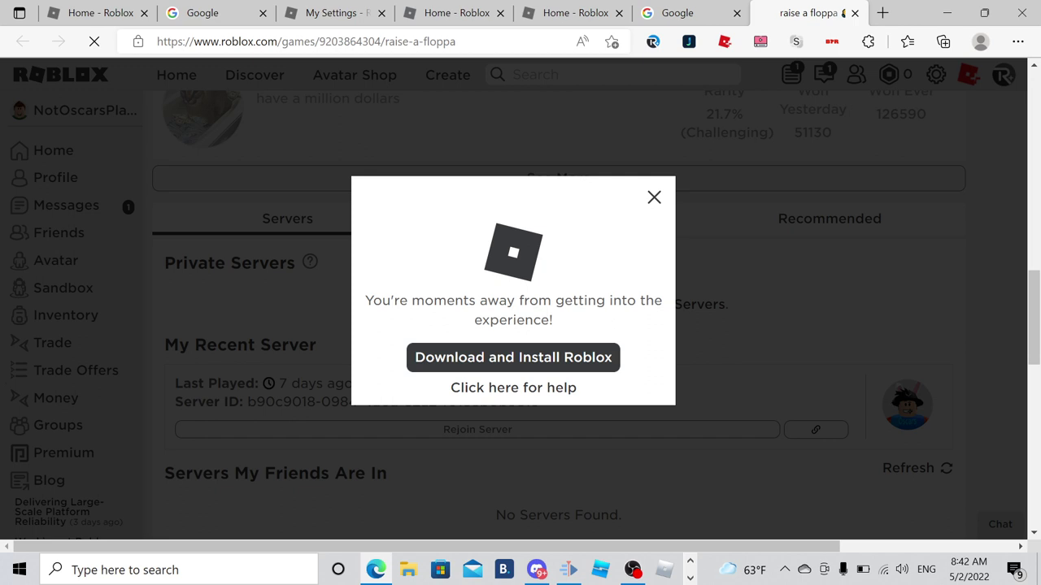
scroll(667, 101, up, 2)
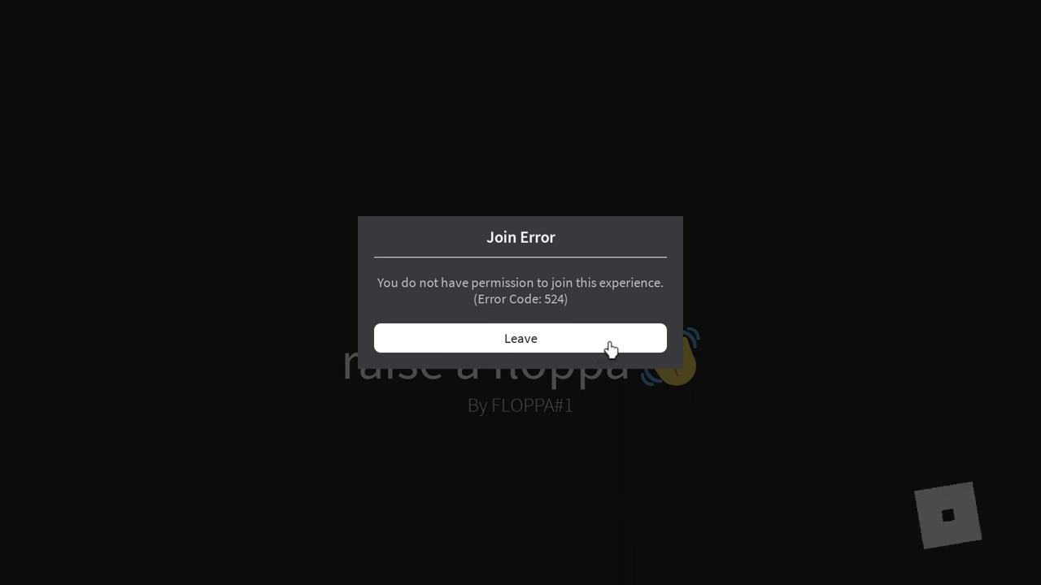
click(610, 350)
Step: Examine the raise a floppa page, including its availability notice, experience details, social links and badges
scroll(414, 407, up, 10)
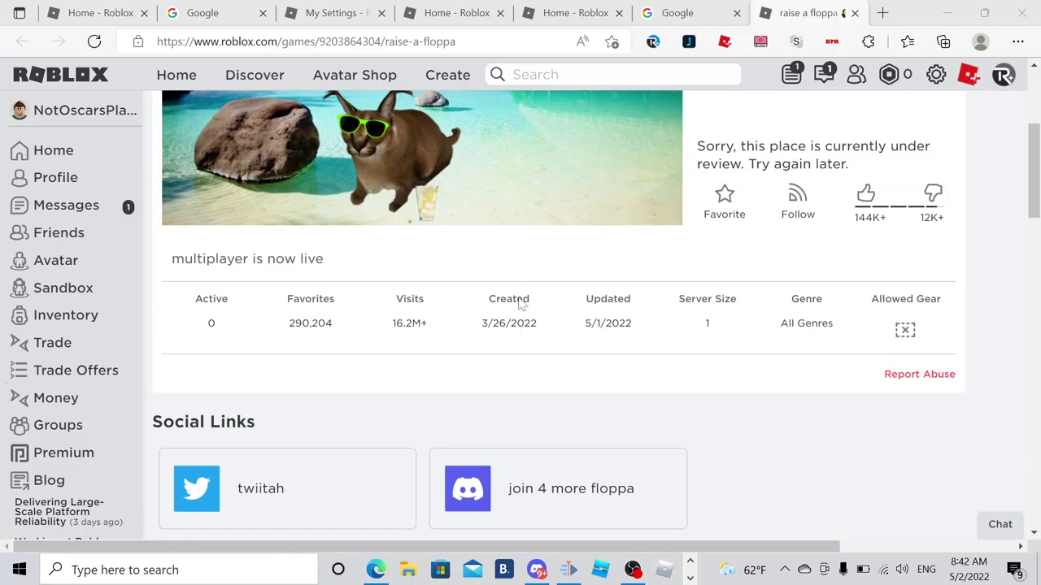
scroll(537, 285, down, 3)
scroll(553, 279, up, 3)
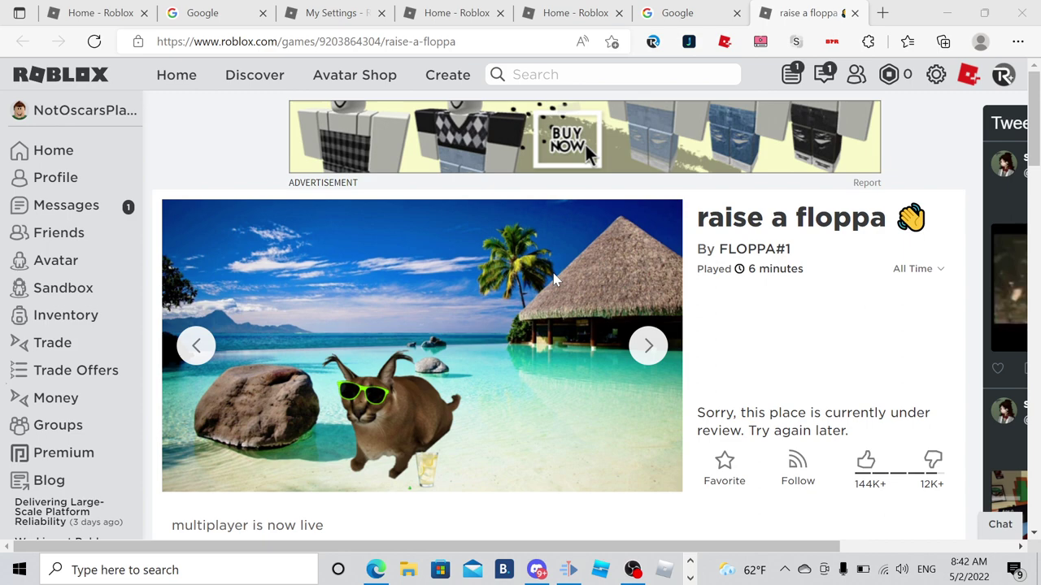
scroll(618, 284, down, 4)
scroll(703, 294, down, 3)
scroll(911, 350, up, 3)
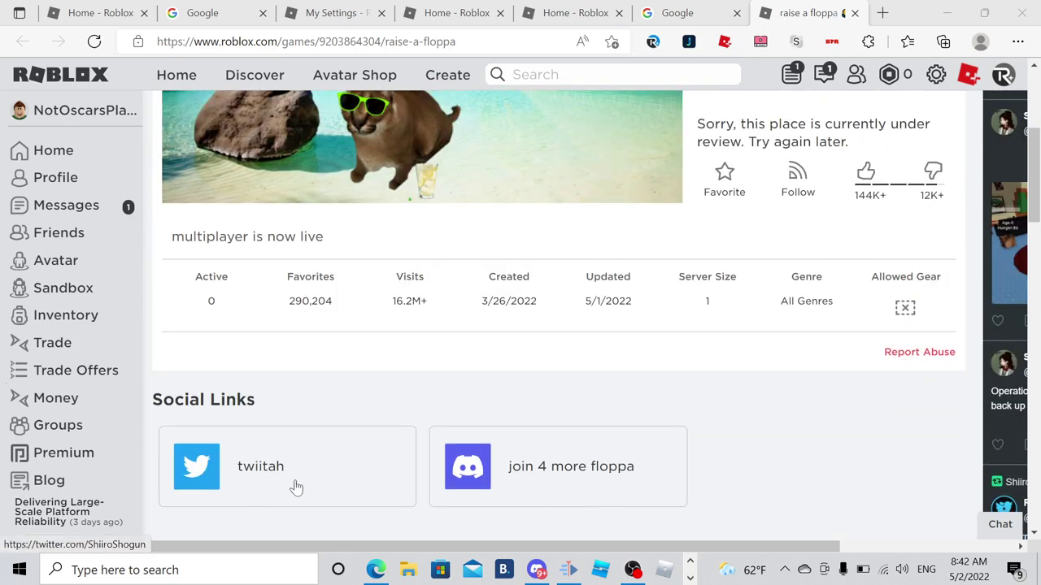
scroll(309, 494, up, 1)
scroll(314, 504, down, 1)
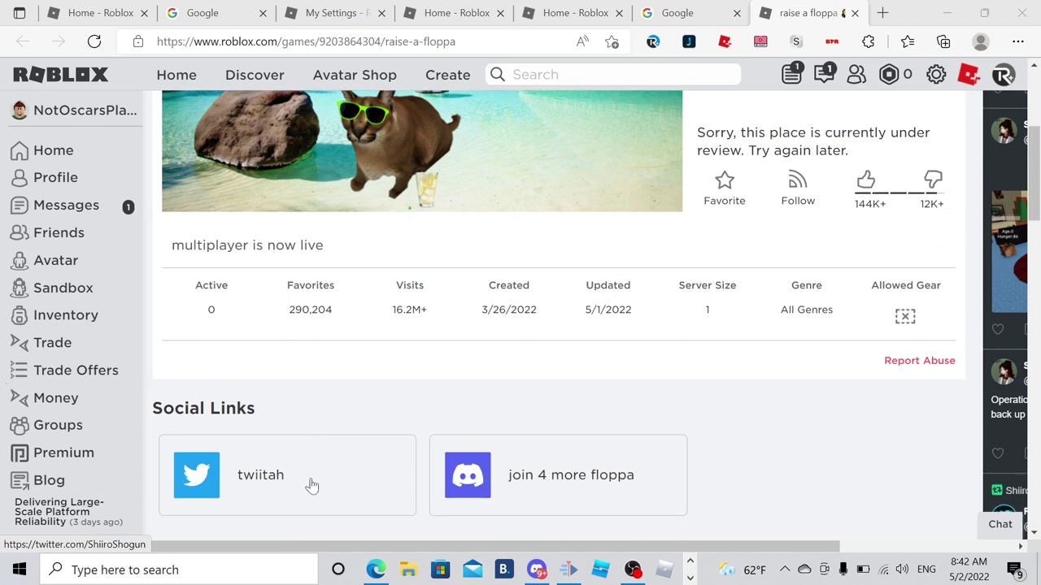
scroll(404, 458, up, 1)
scroll(412, 458, down, 2)
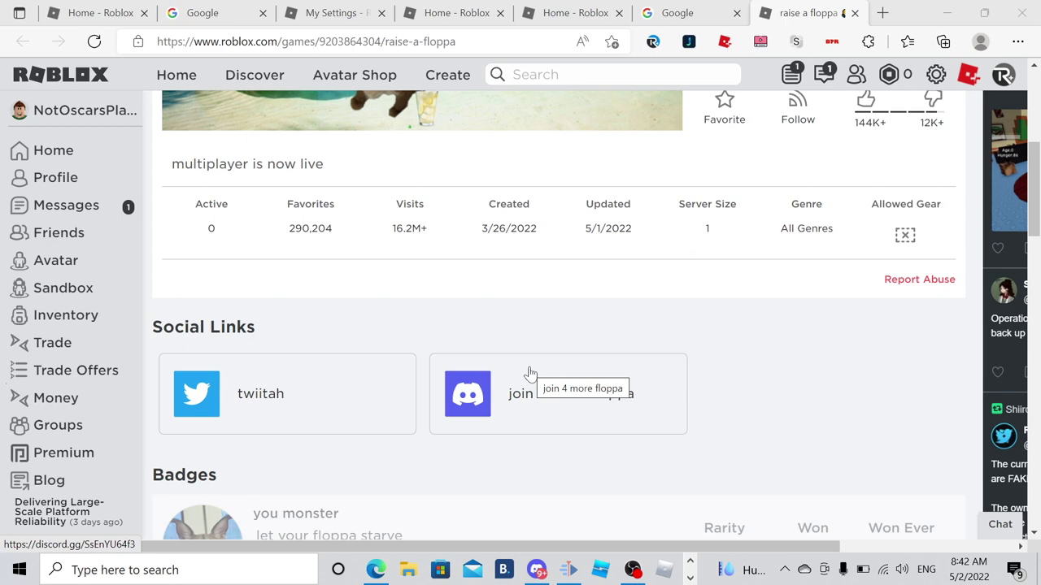
scroll(534, 393, down, 4)
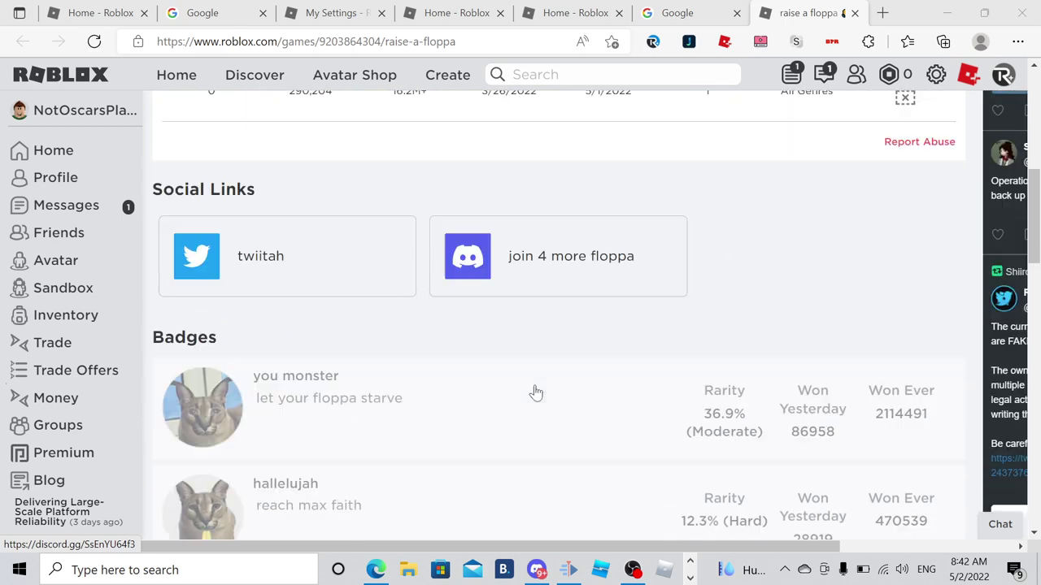
scroll(430, 432, up, 4)
scroll(411, 447, up, 5)
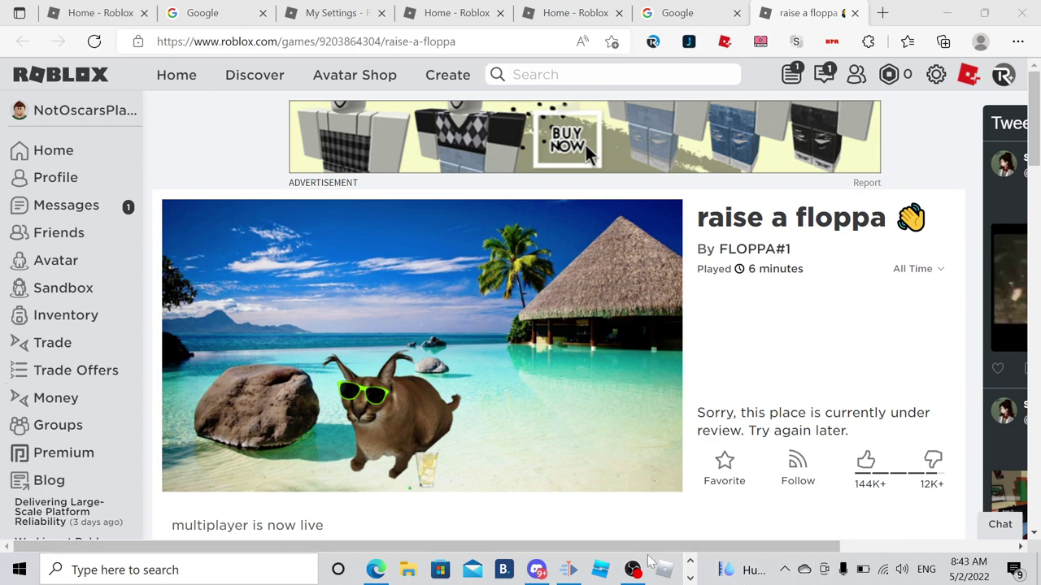
Step: Switch to the OBS window with the recording controls
mouse_move(648, 577)
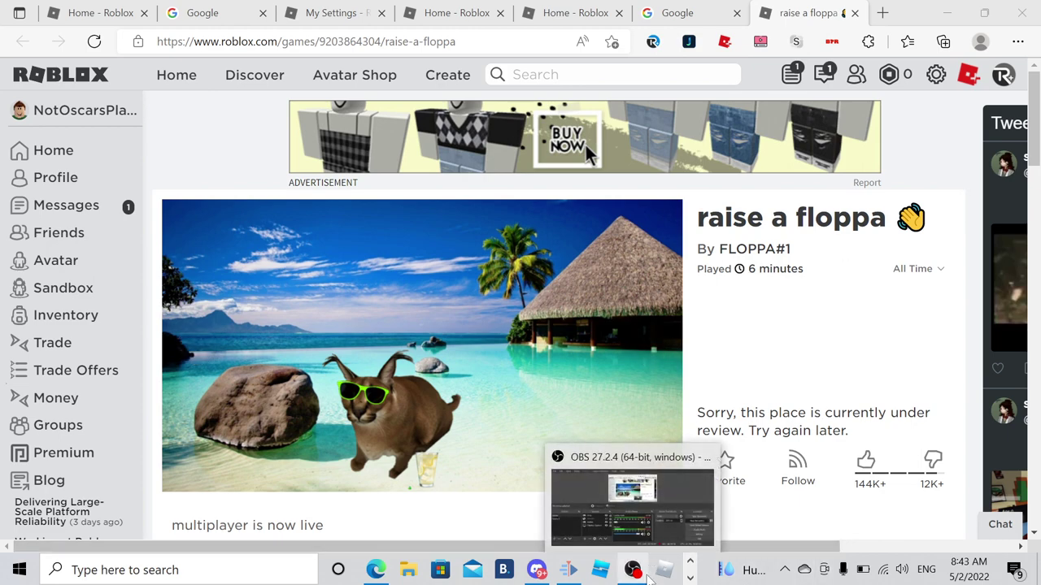
click(615, 512)
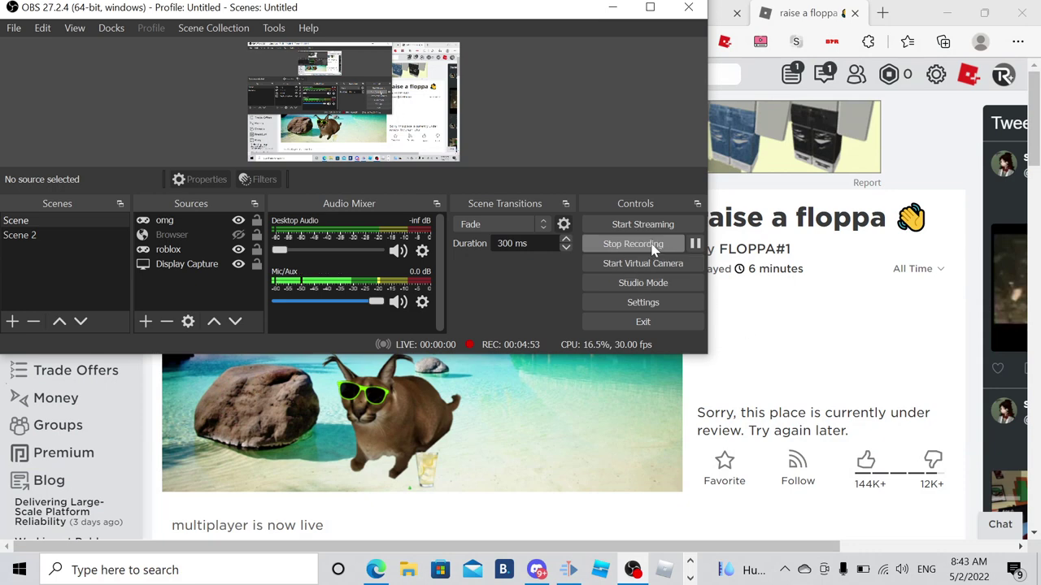